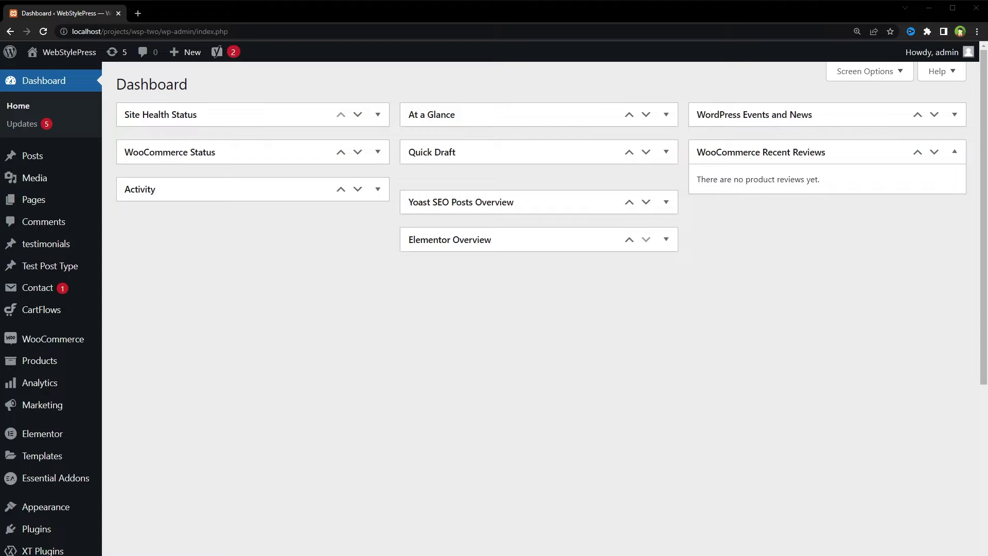
# Scroll down the Dashboard to bring the Plugins menu into reach in the sidebar.
pyautogui.scroll(-3, 373, 368)
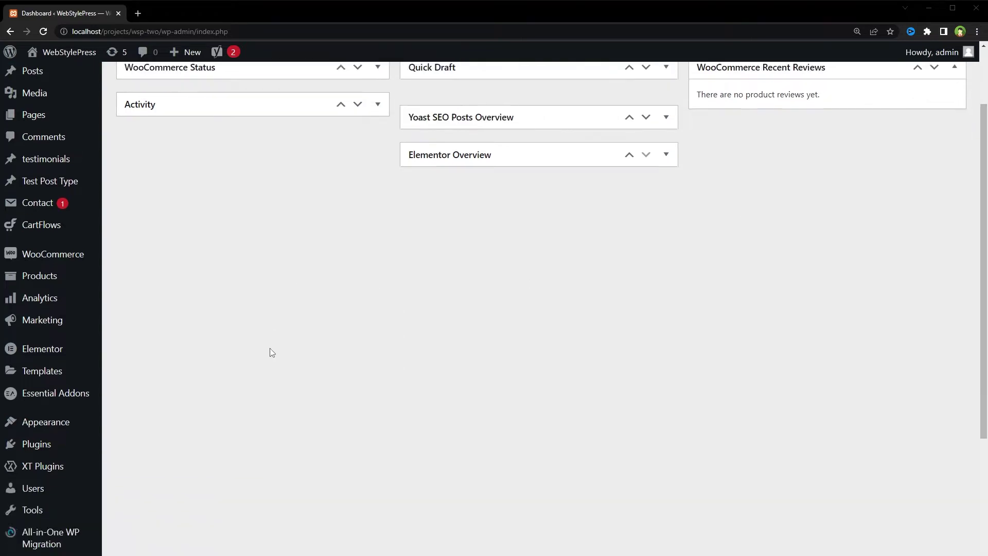
# Search Add New Plugins for Custom Twitter Feeds, then install and activate it.
pyautogui.moveTo(39, 375)
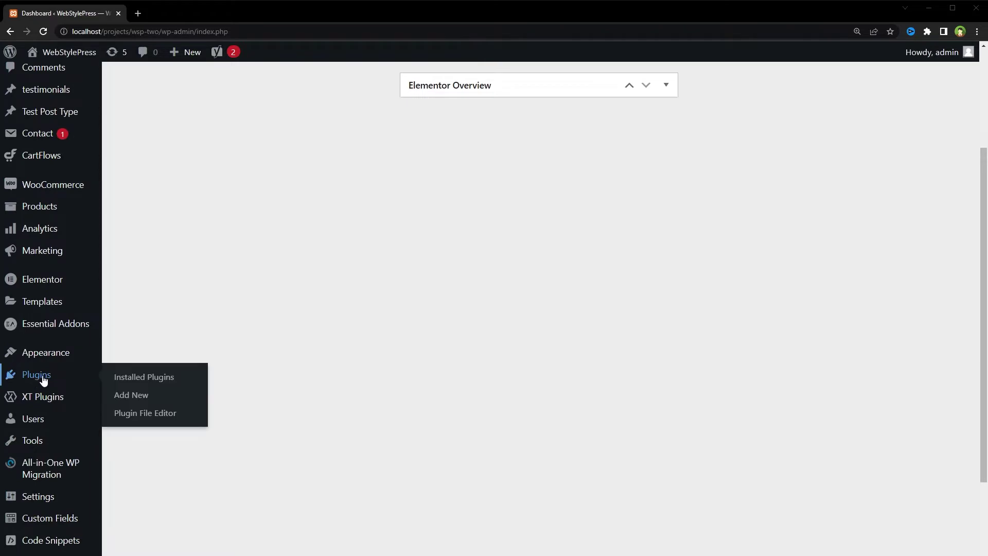
pyautogui.click(149, 400)
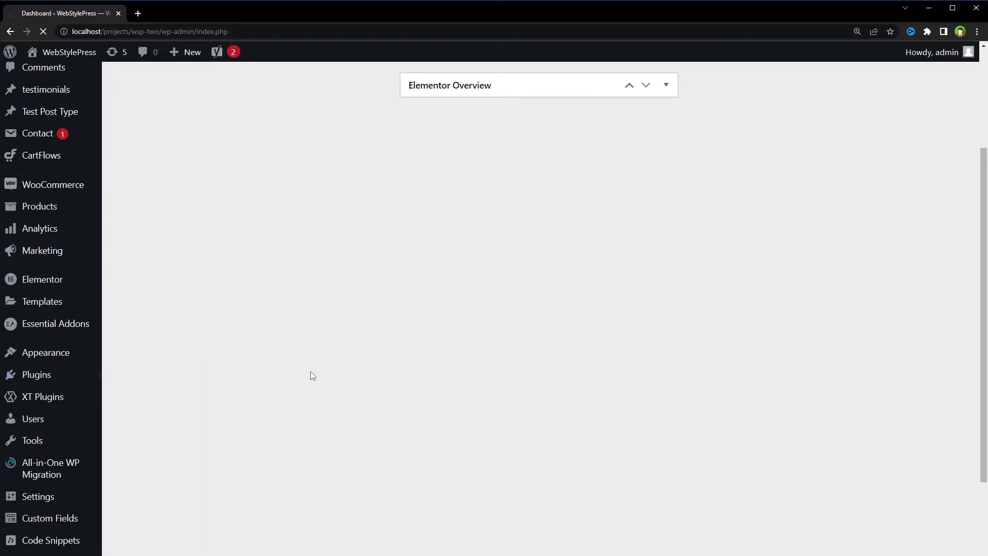
pyautogui.write('Custom Twitter Feeds')
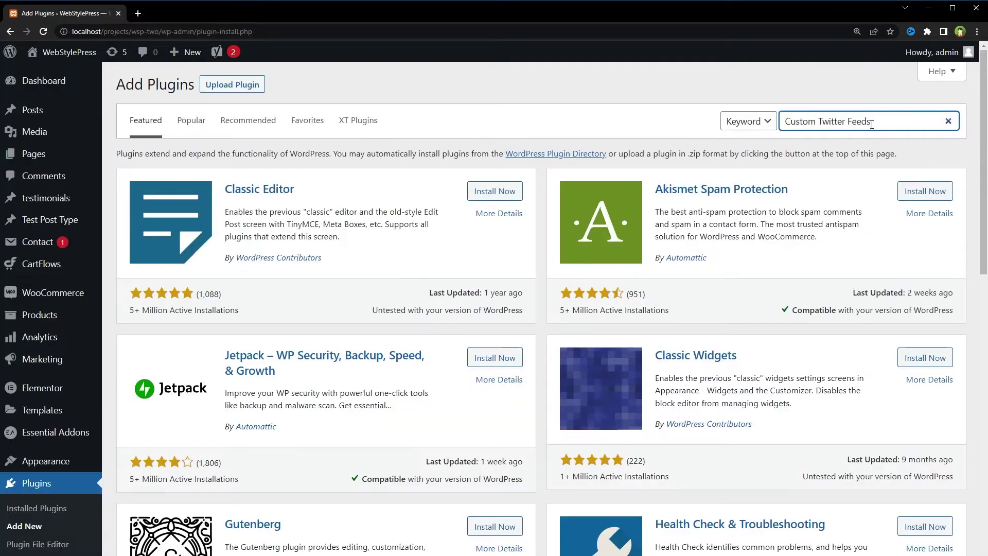
pyautogui.moveTo(875, 121); pyautogui.dragTo(780, 122)
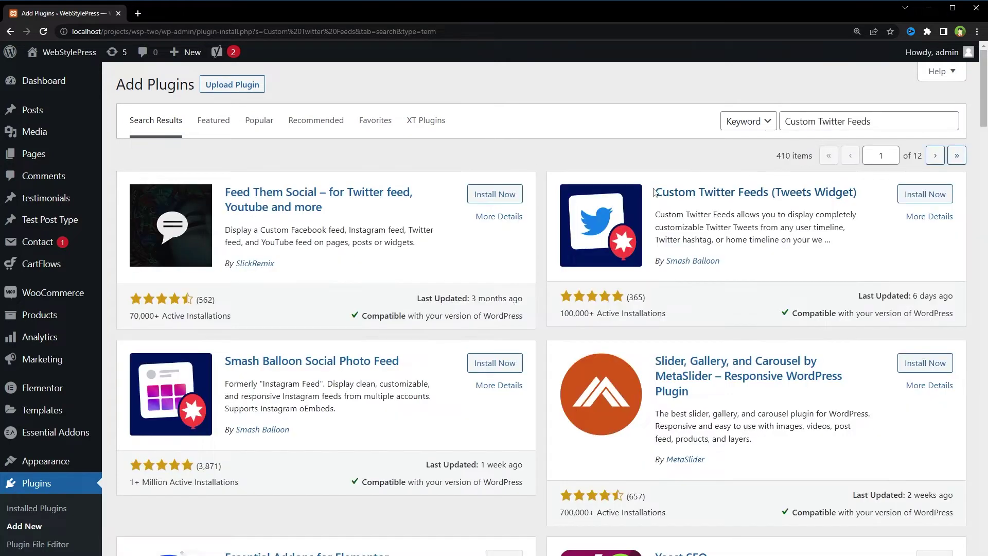
pyautogui.moveTo(655, 192); pyautogui.dragTo(868, 203)
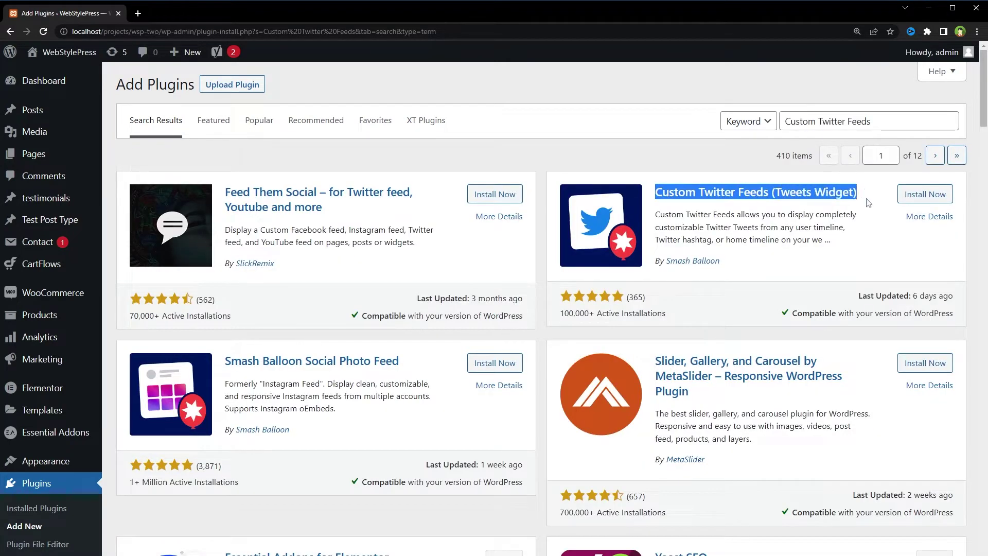
pyautogui.click(924, 200)
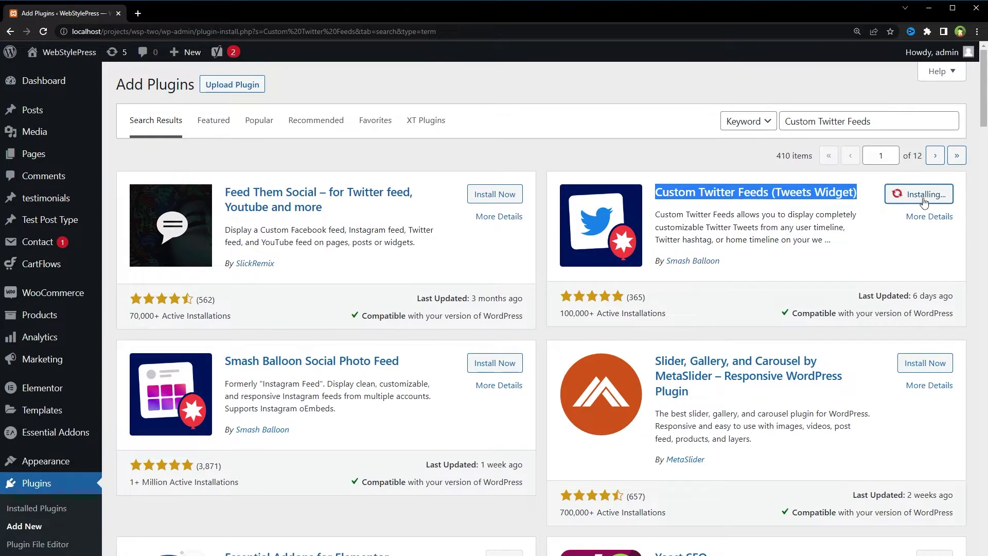
pyautogui.click(924, 201)
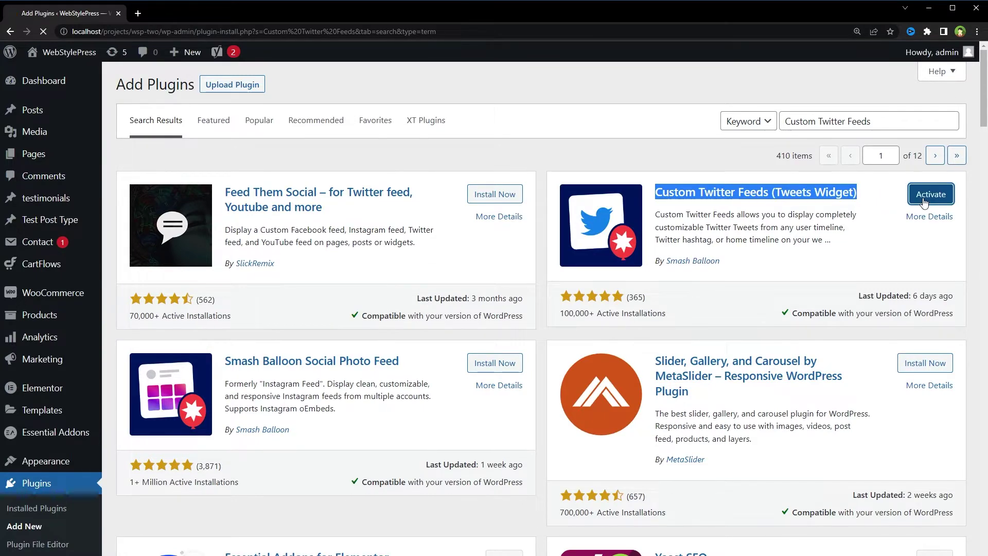
# Open the Twitter Feeds All Feeds page from the sidebar.
pyautogui.scroll(-15, 606, 280)
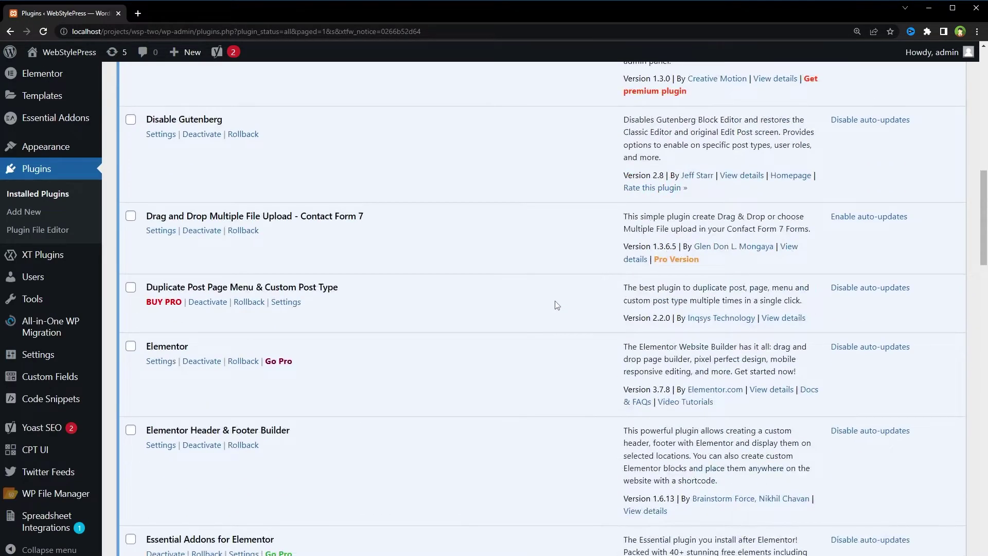
pyautogui.moveTo(71, 476)
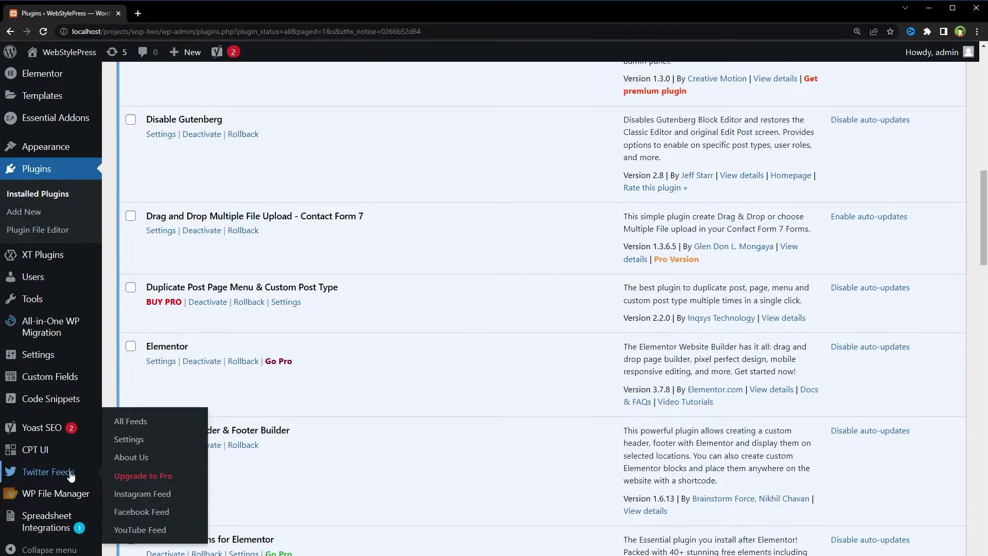
pyautogui.click(131, 421)
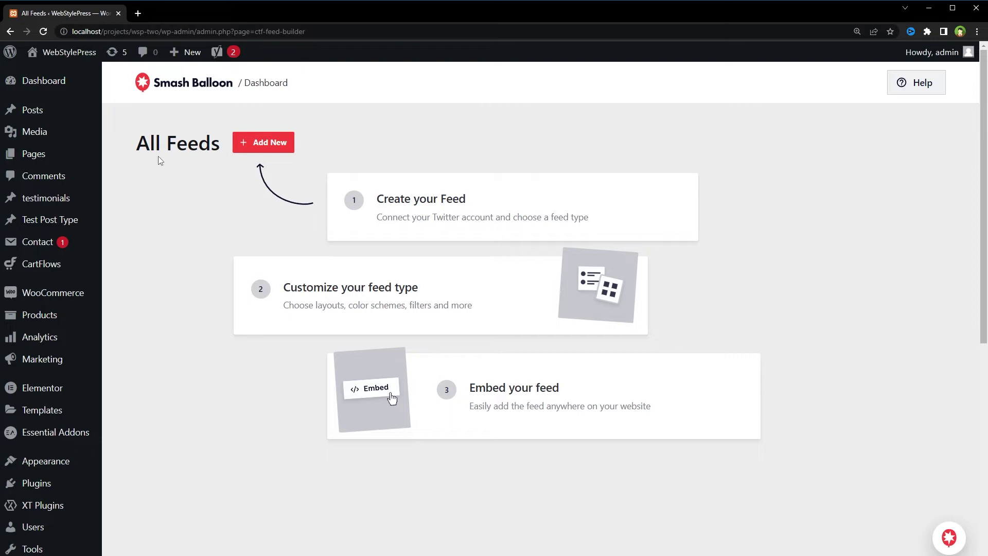
# Start a new Twitter feed and continue with the User Timeline feed type.
pyautogui.click(286, 144)
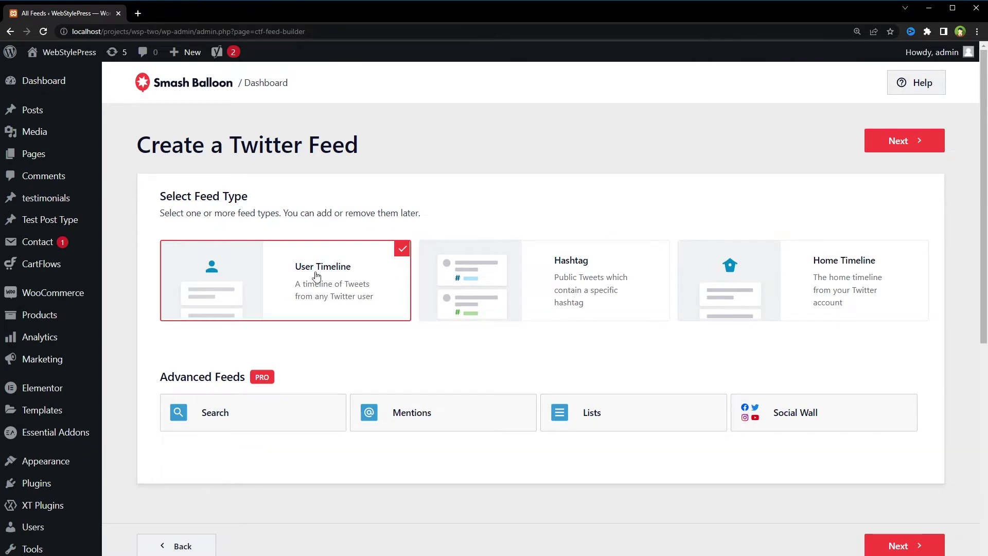
pyautogui.click(915, 141)
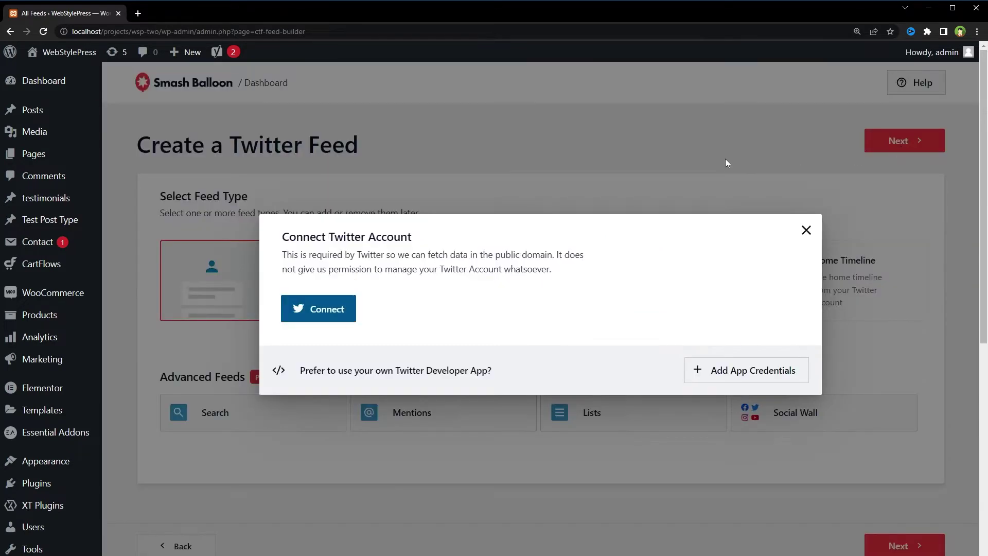
# Connect the Twitter account and authorize the Smash Balloon Twitter Feed app.
pyautogui.click(342, 316)
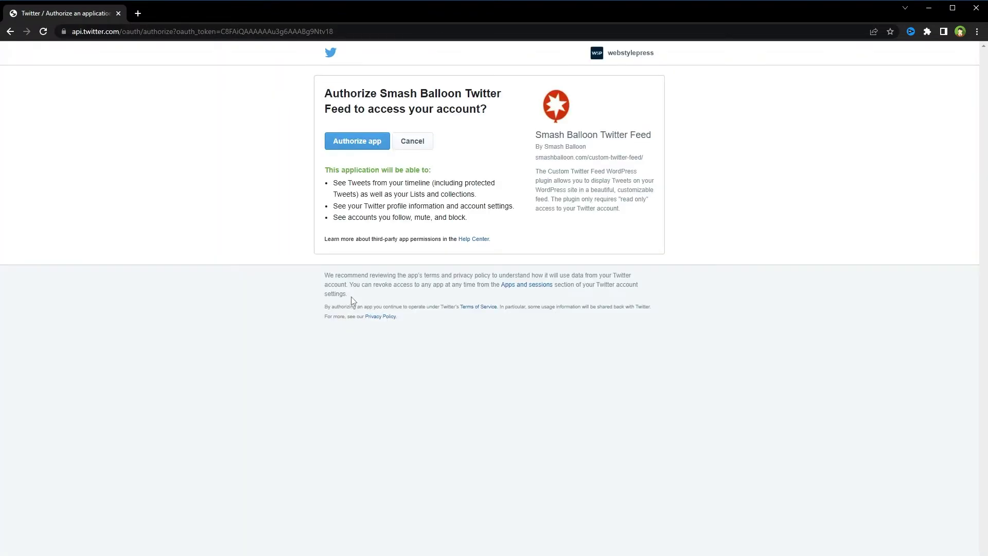
pyautogui.click(371, 144)
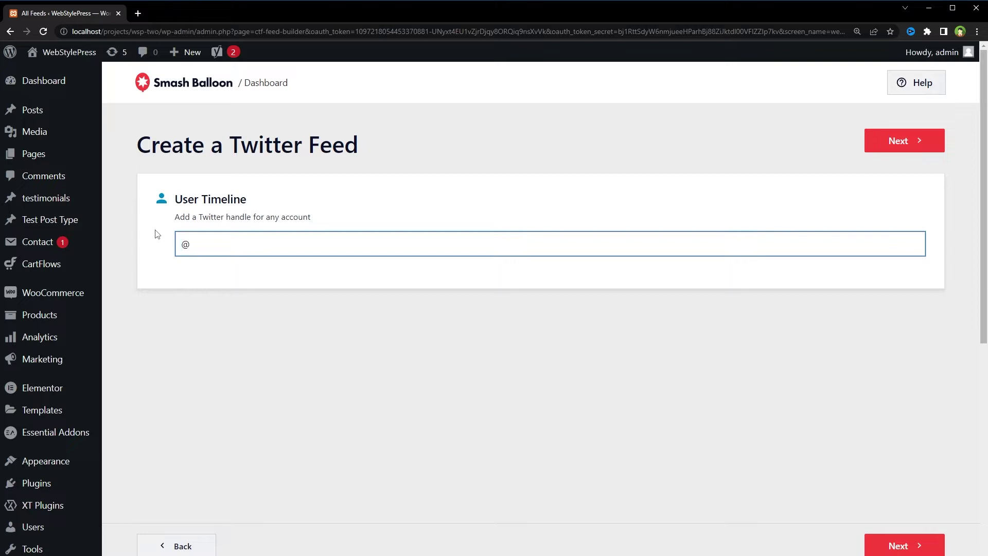
# Enter the webstylepress handle for the User Timeline feed and create the feed.
pyautogui.write('ebstylepress')
pyautogui.hotkey('ctrl', 'shift', 'Left')
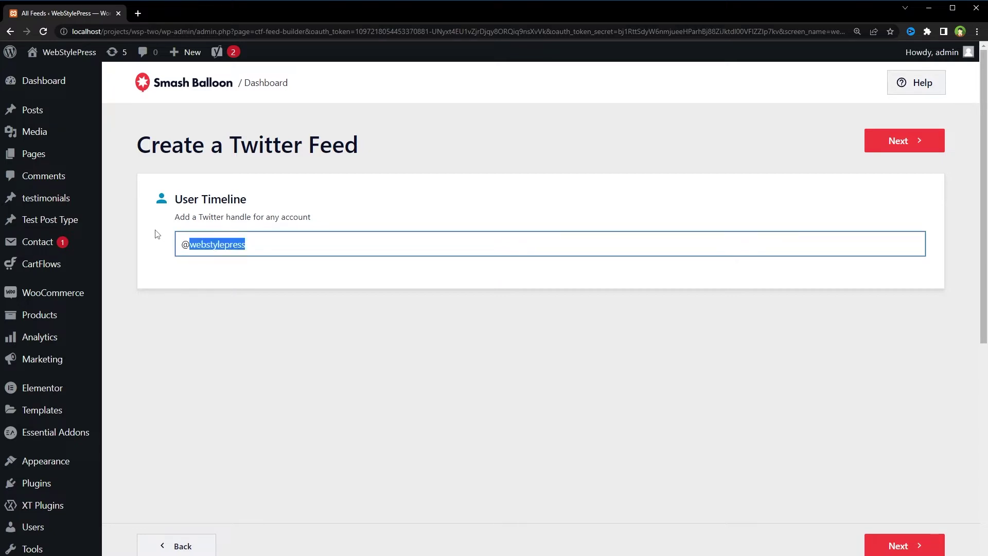
pyautogui.click(895, 142)
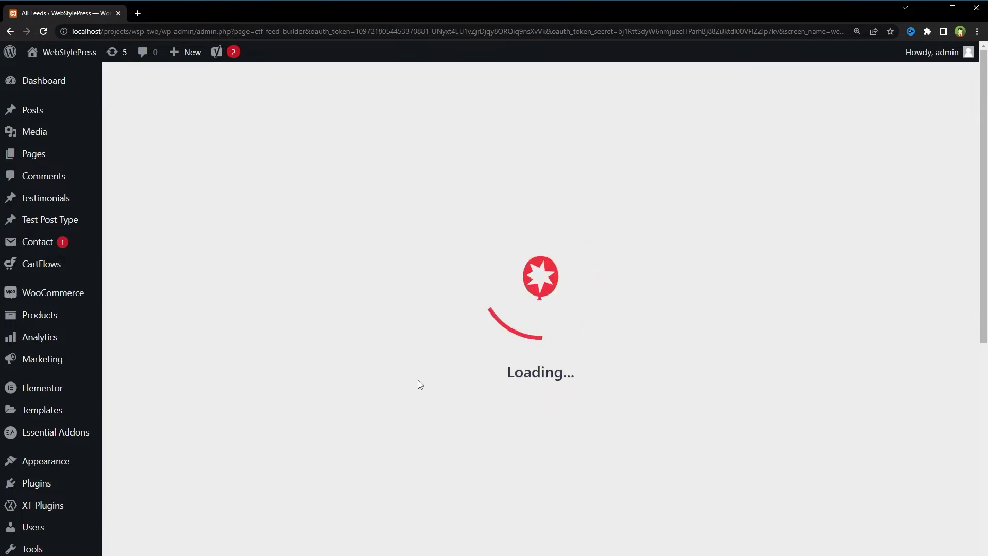
pyautogui.scroll(-8, 605, 425)
pyautogui.scroll(9, 607, 422)
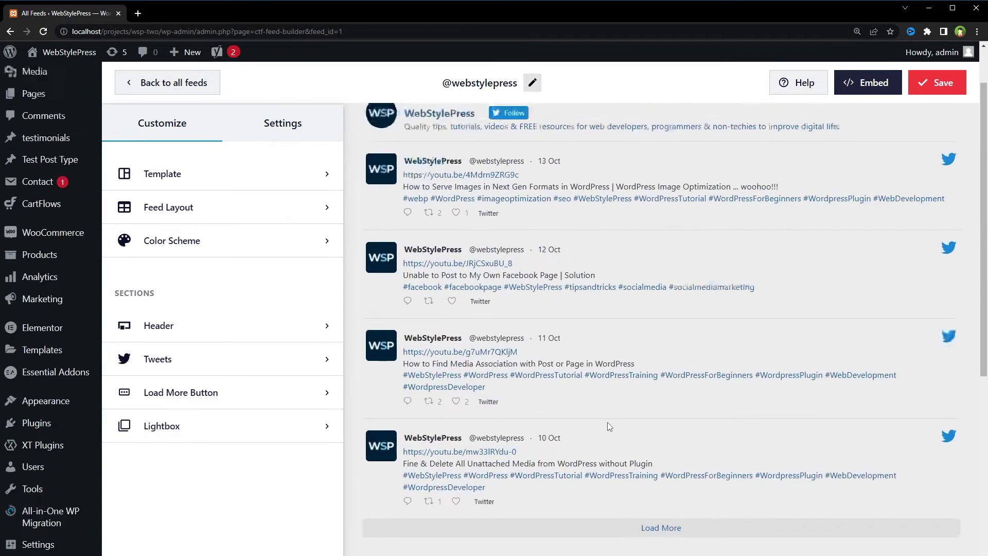
# In Feed Layout, set the number of tweets to 10.
pyautogui.click(328, 209)
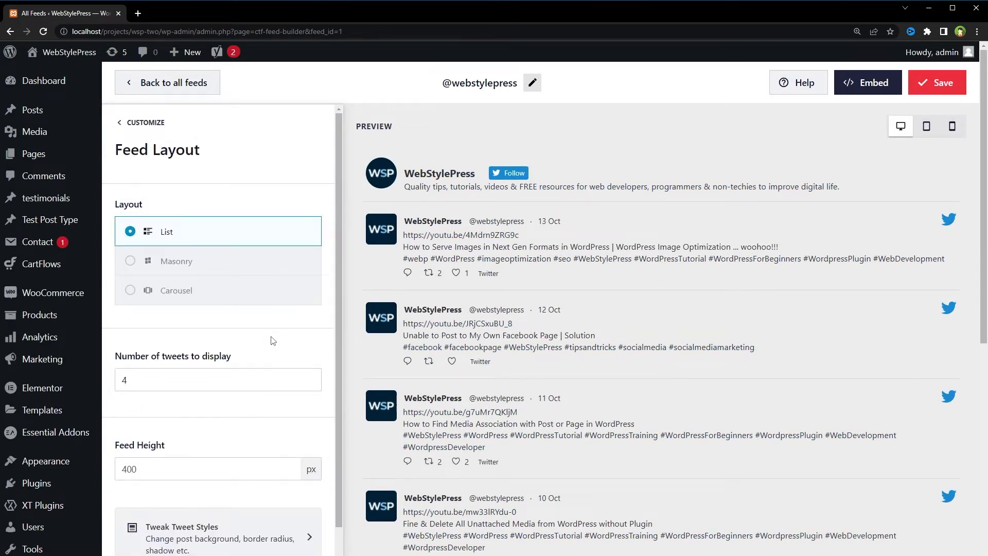
pyautogui.scroll(-1, 272, 338)
pyautogui.doubleClick(198, 344)
pyautogui.write('10')
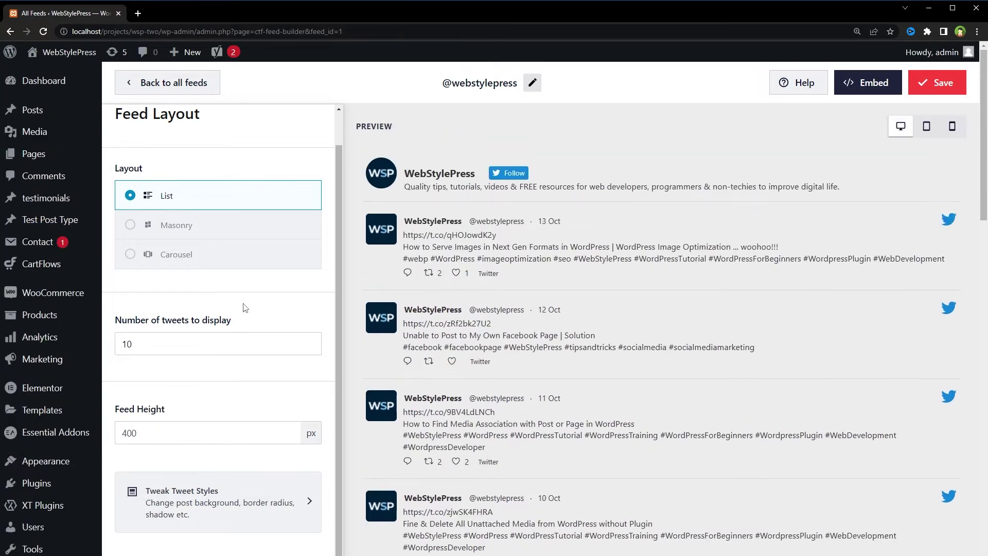
pyautogui.scroll(1, 214, 156)
pyautogui.click(139, 122)
# Try the Dark and Custom colour schemes, then keep the Light scheme.
pyautogui.click(219, 249)
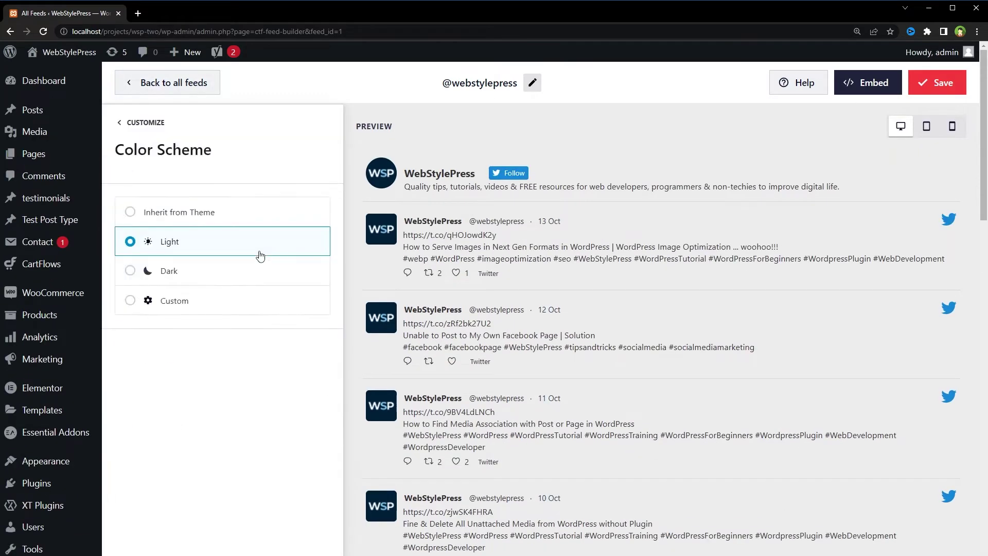
pyautogui.click(255, 274)
pyautogui.click(251, 304)
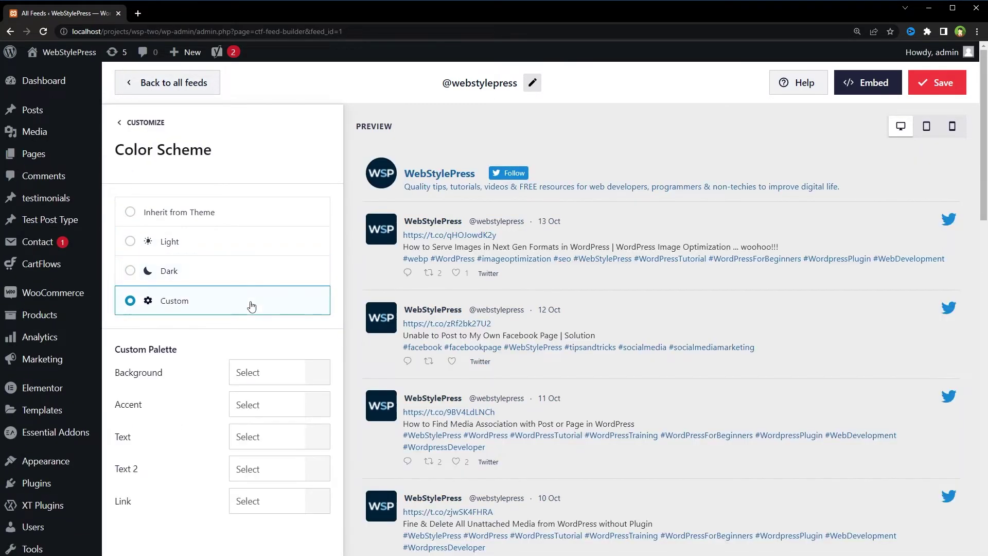
pyautogui.click(252, 246)
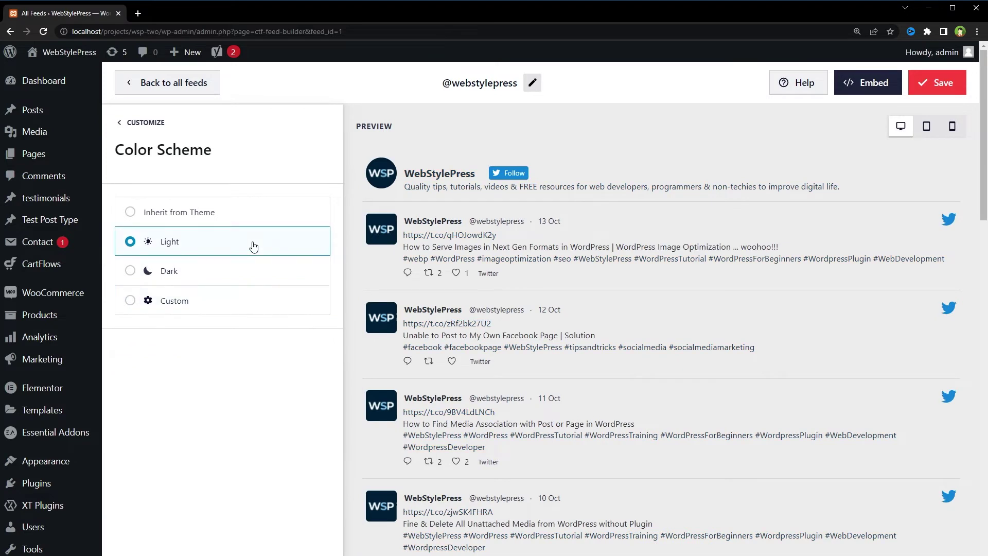
pyautogui.click(139, 124)
# Preview the text-only header style, then restore the Standard profile header.
pyautogui.click(226, 278)
pyautogui.scroll(-1, 245, 321)
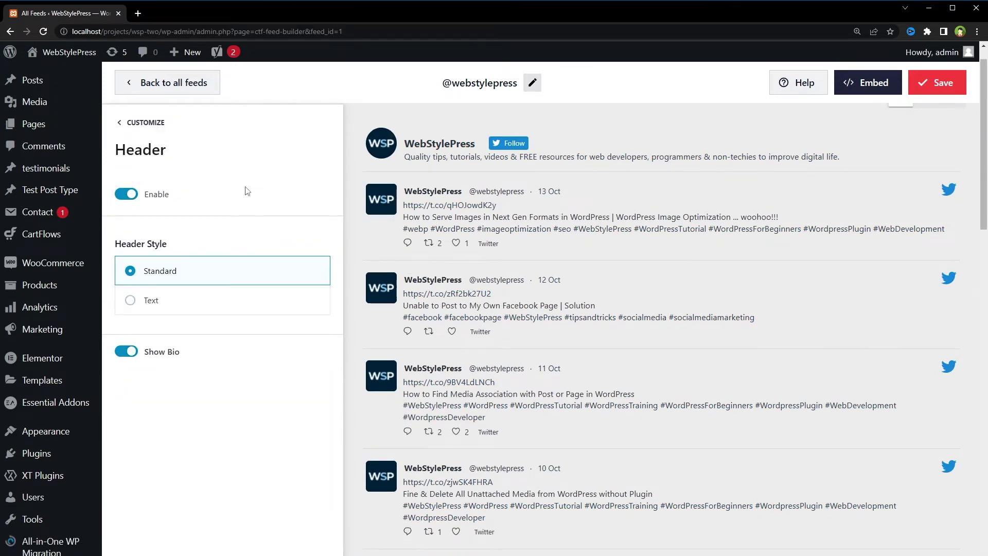
pyautogui.click(238, 300)
pyautogui.click(236, 277)
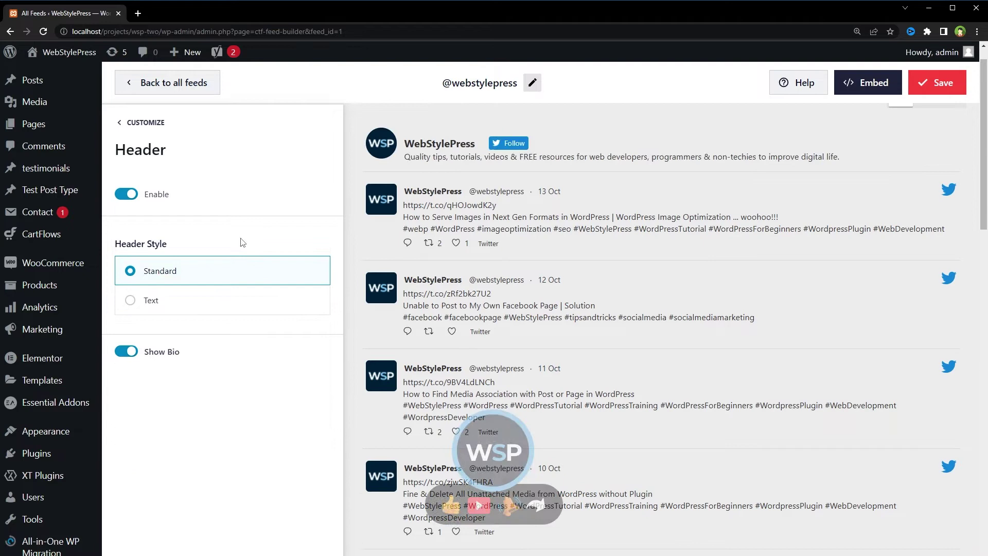
pyautogui.click(142, 122)
pyautogui.click(274, 354)
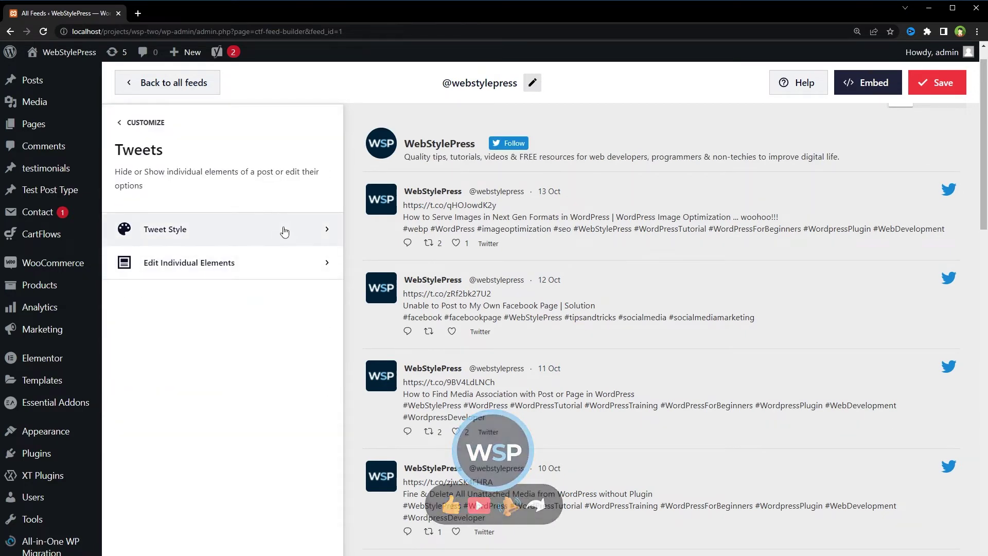
# Set the tweet style to Boxed cards.
pyautogui.click(259, 229)
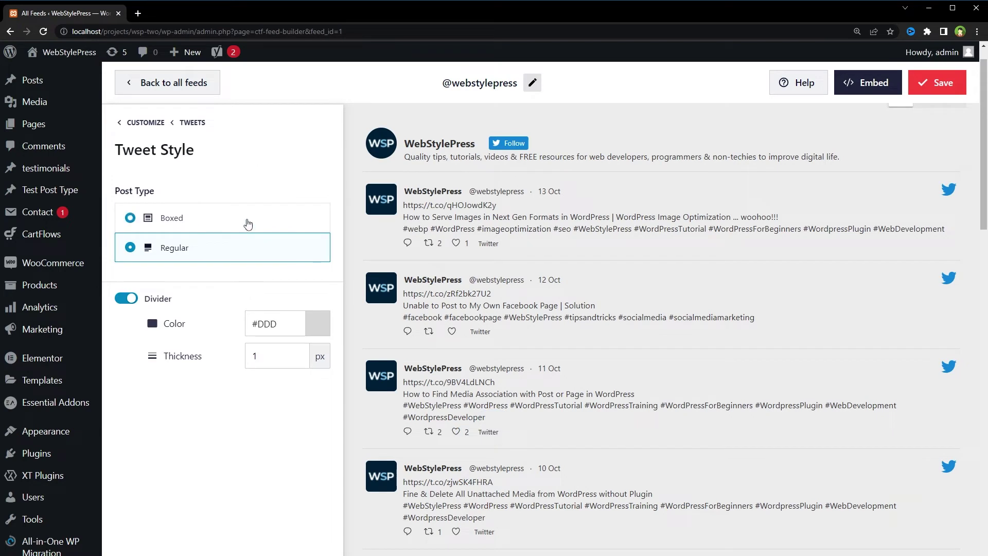
pyautogui.click(257, 224)
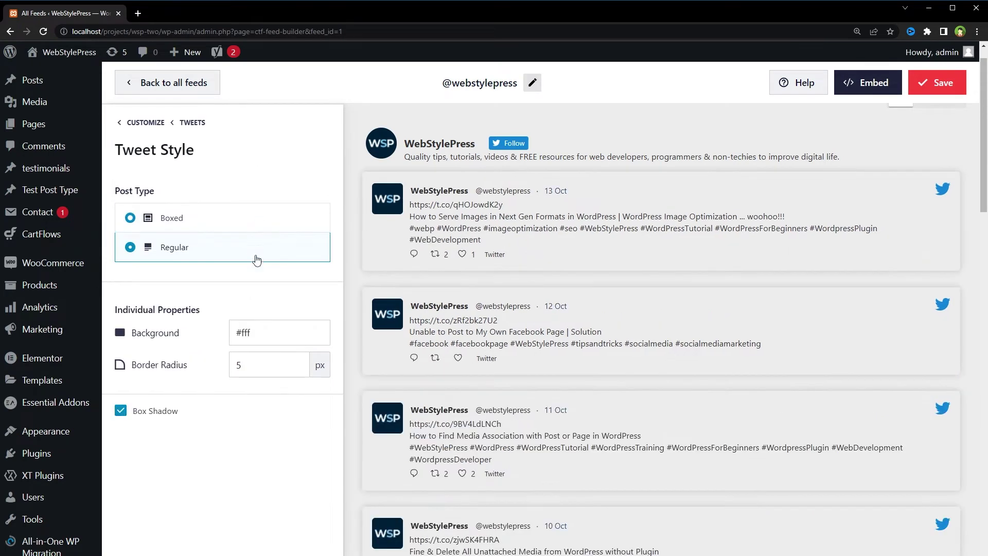
pyautogui.click(154, 125)
# Change the load-more button label to 'Load More Tweets'.
pyautogui.click(231, 391)
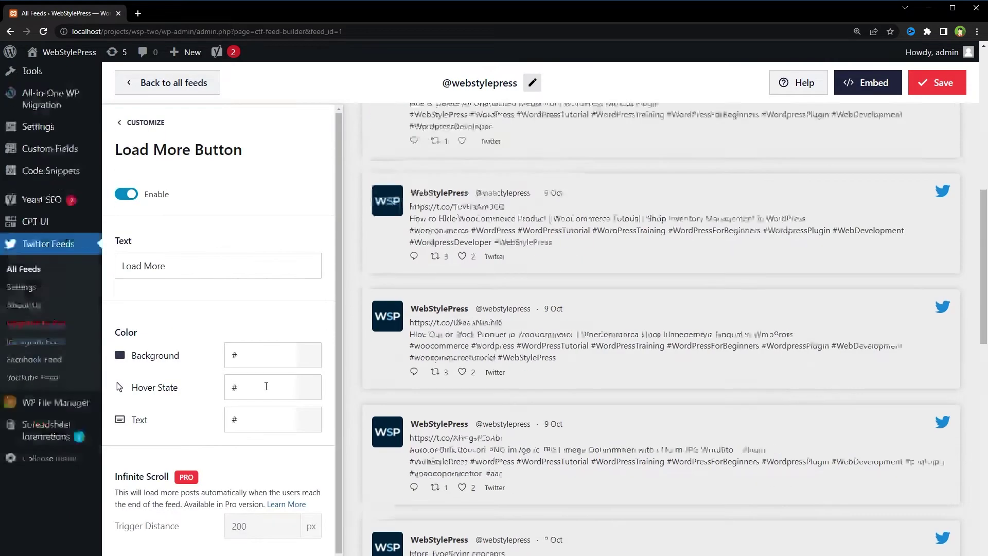
pyautogui.click(239, 265)
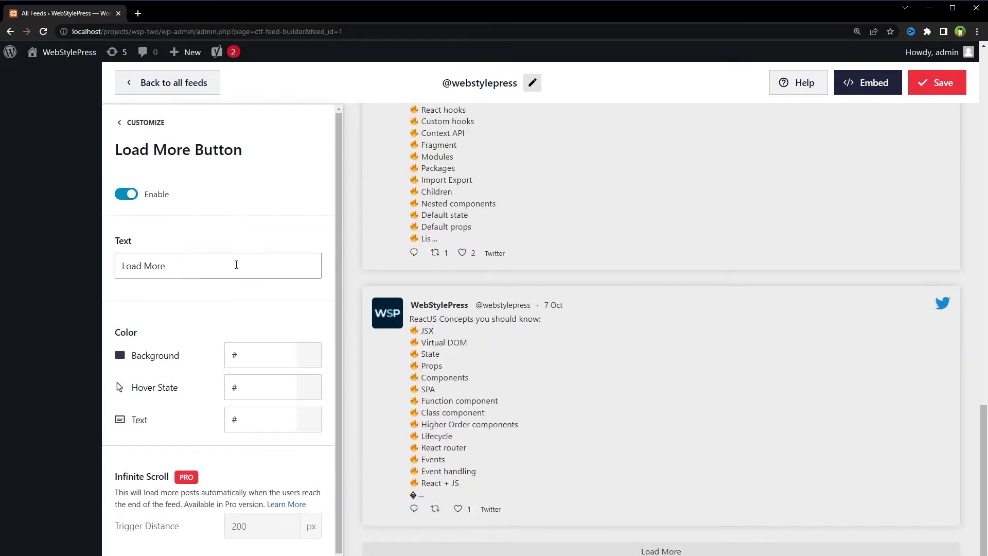
pyautogui.hotkey('ctrl', 'a')
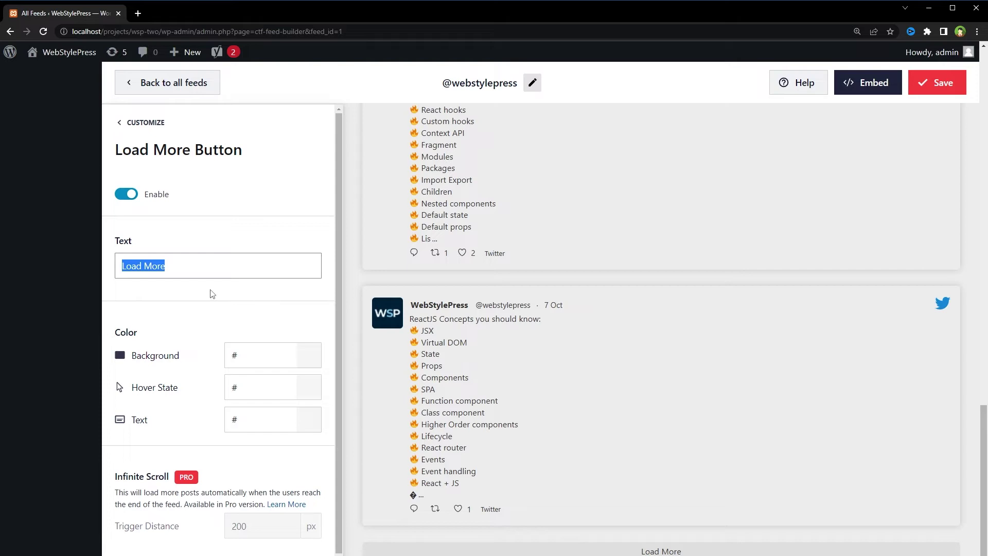
pyautogui.click(228, 264)
pyautogui.write('Tweets')
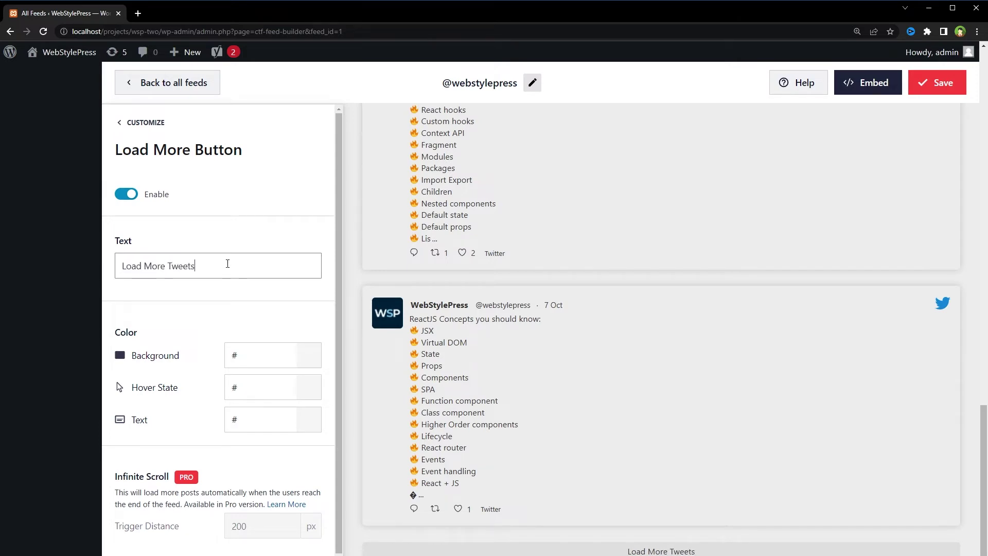
pyautogui.press('Return')
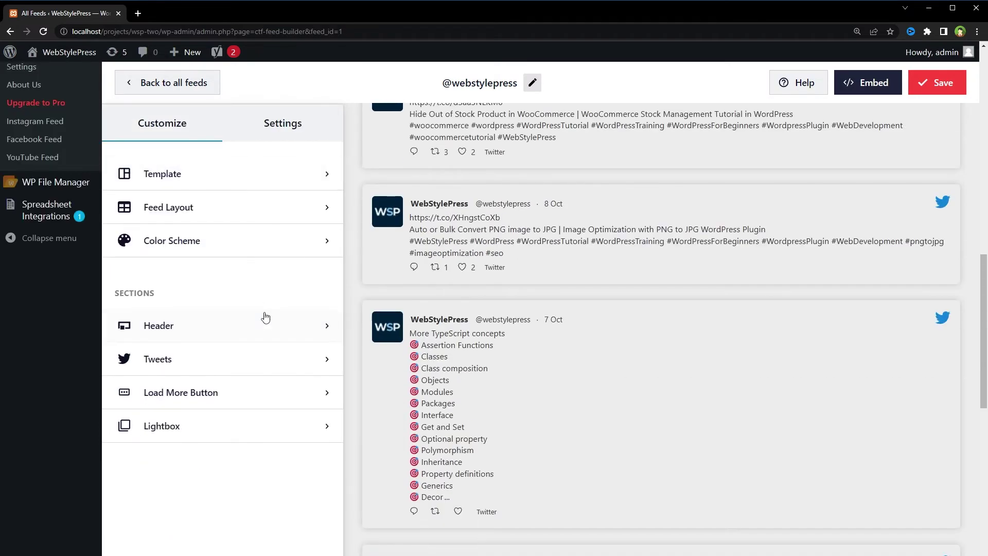
pyautogui.scroll(-10, 761, 474)
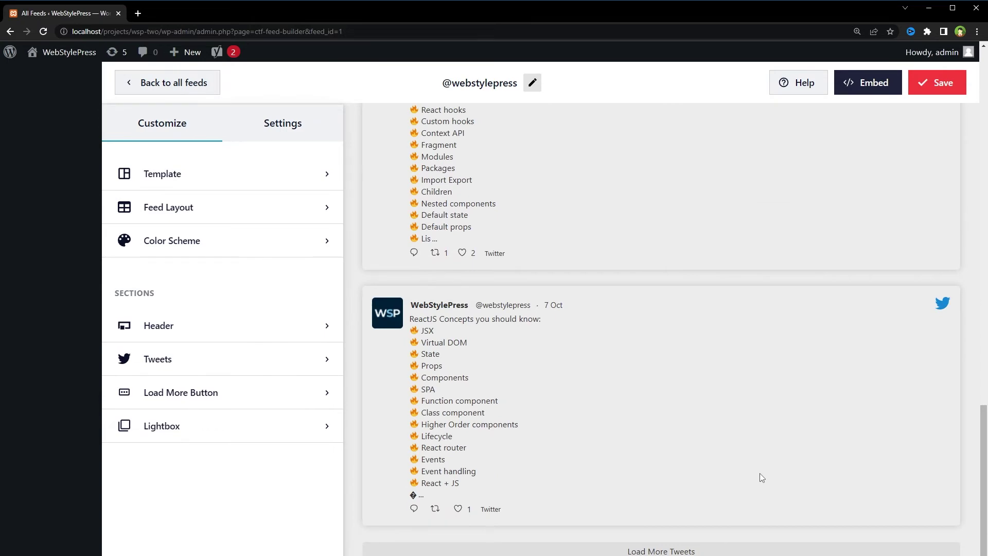
pyautogui.scroll(10, 759, 473)
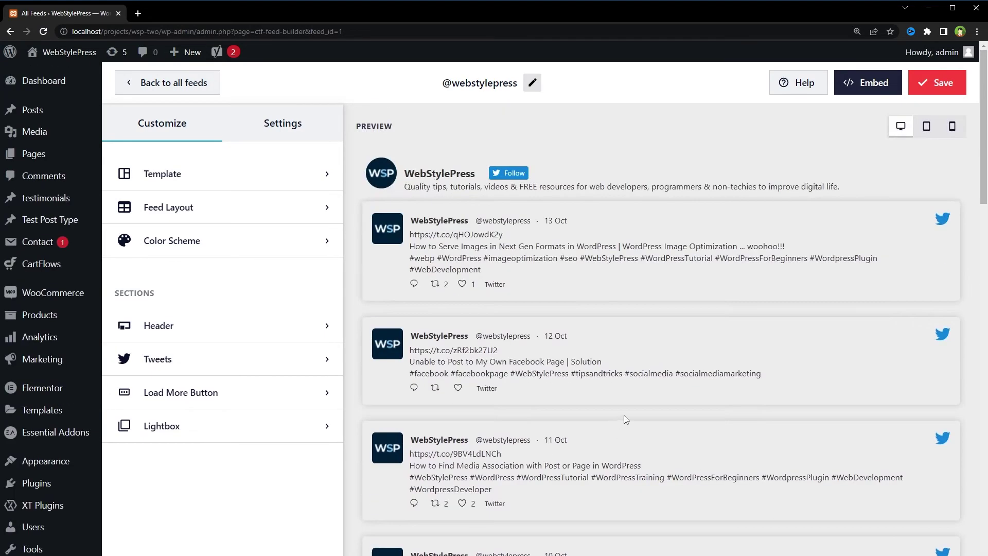
# Save the feed and copy its [custom-twitter-feeds feed=1] embed shortcode.
pyautogui.click(937, 83)
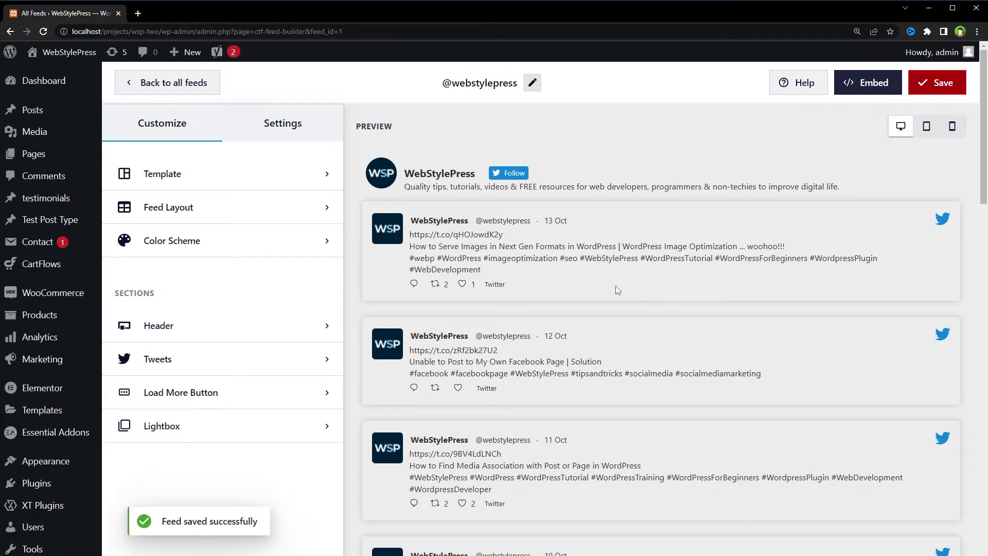
pyautogui.click(864, 83)
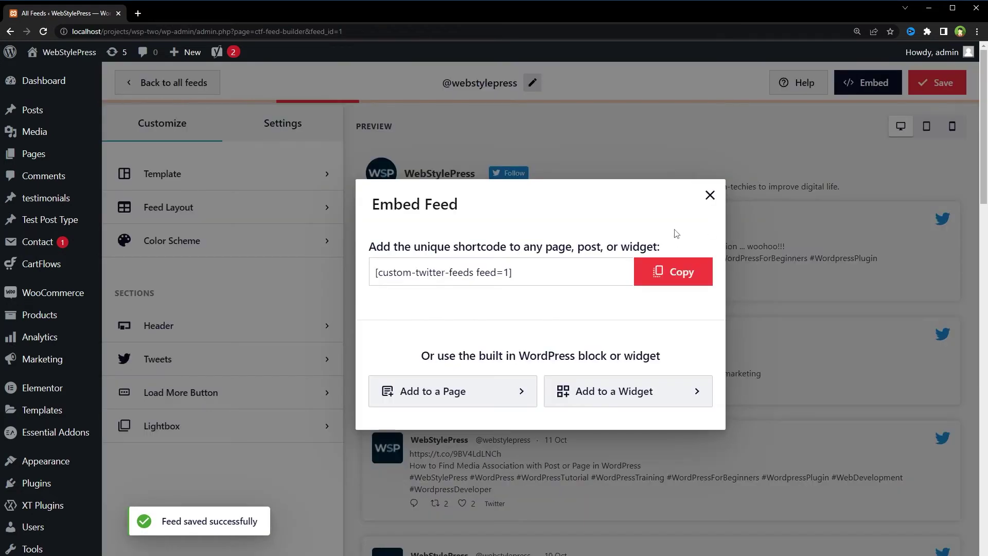
pyautogui.click(650, 280)
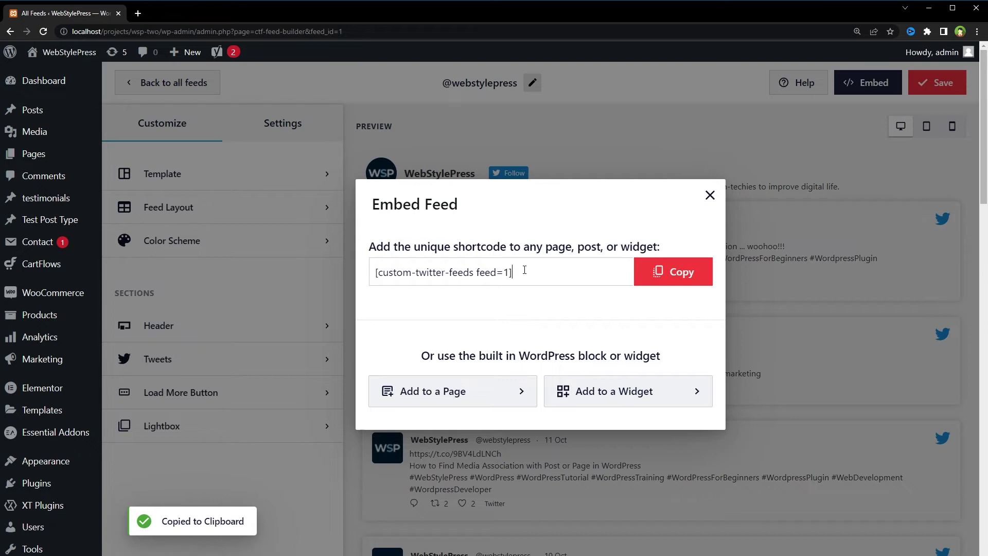
pyautogui.moveTo(514, 273); pyautogui.dragTo(364, 267)
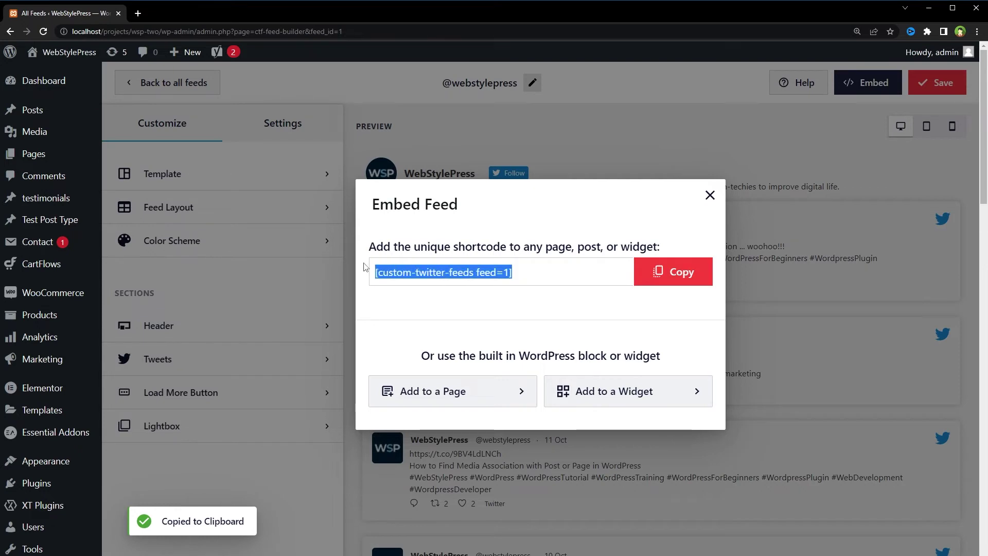
pyautogui.click(711, 199)
pyautogui.moveTo(72, 162)
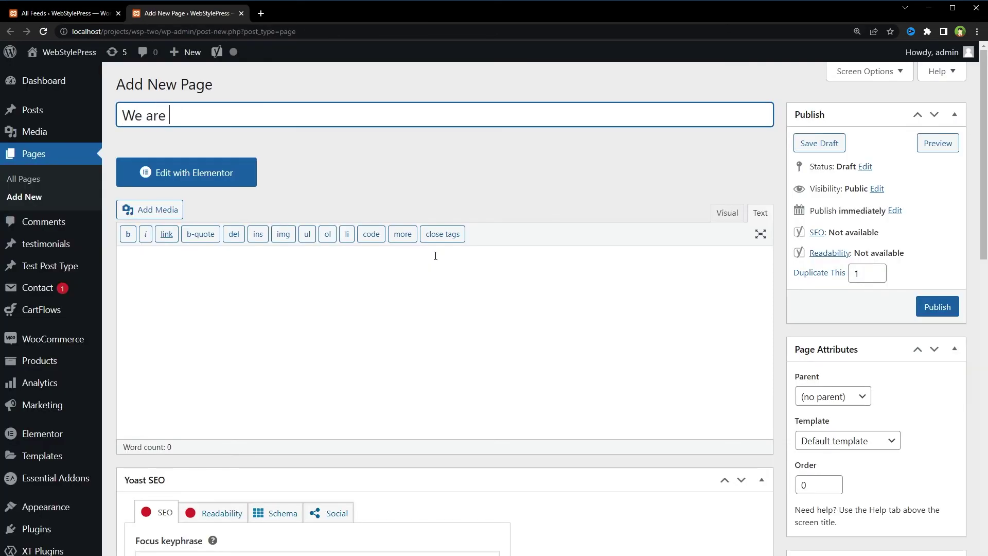
# Title a new page 'We are on Twitter', paste the feed shortcode in, and publish.
pyautogui.write('on Twitter')
pyautogui.click(589, 306)
pyautogui.hotkey('ctrl', 'v')
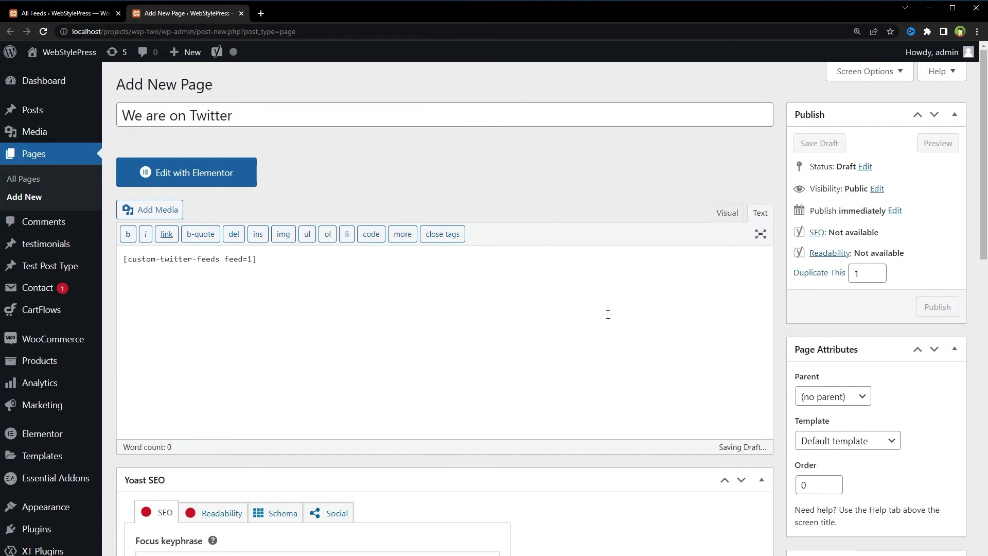
pyautogui.click(937, 307)
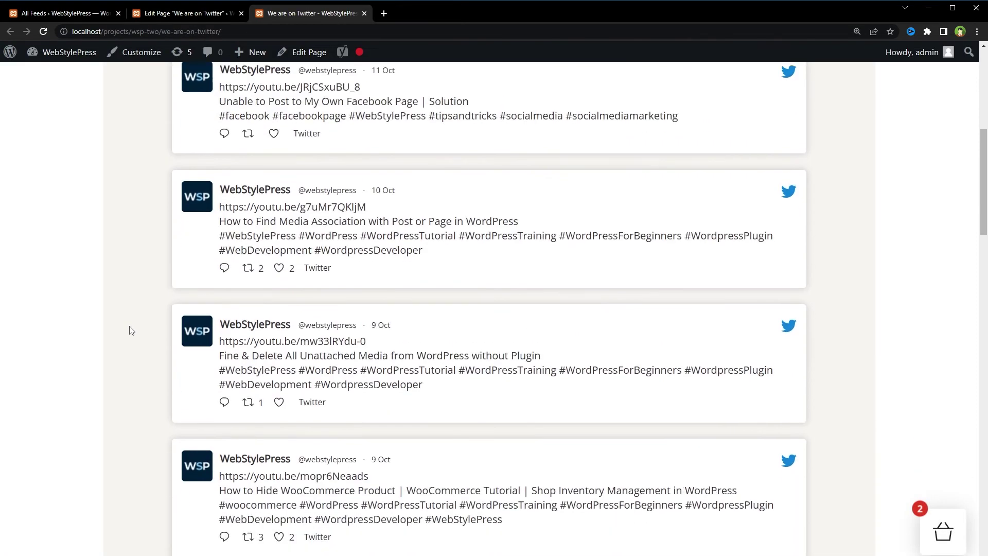
pyautogui.scroll(-15, 134, 332)
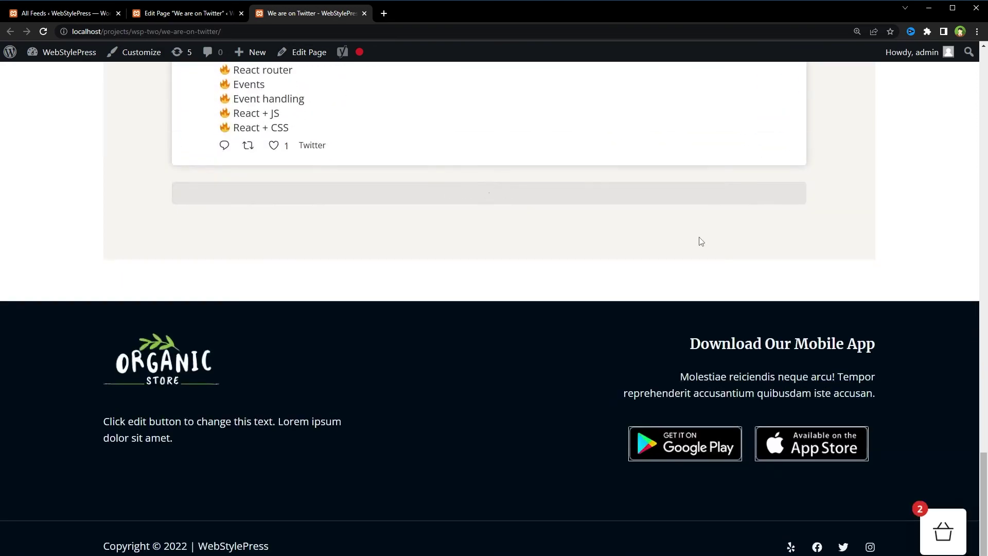
pyautogui.scroll(-8, 705, 309)
pyautogui.scroll(20, 699, 342)
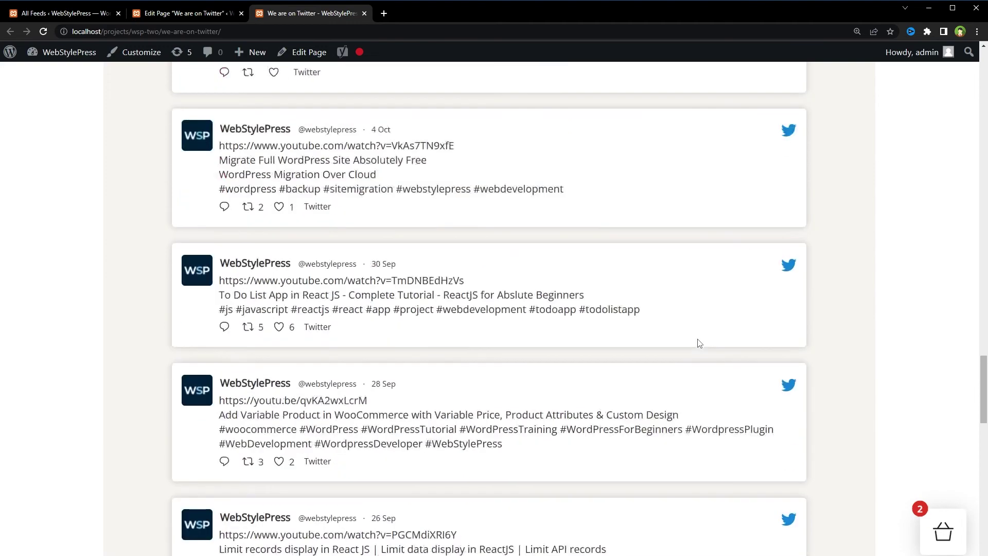
pyautogui.scroll(15, 699, 342)
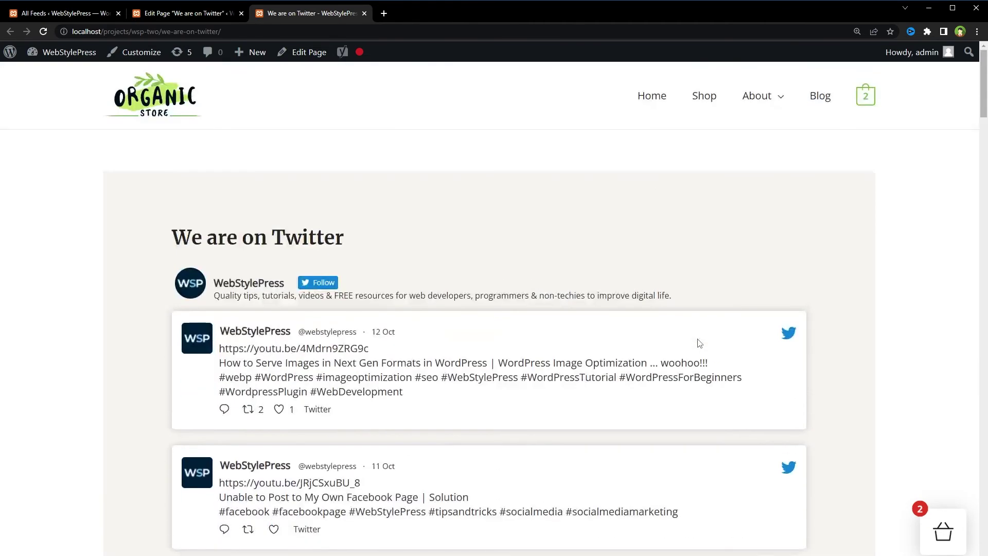
# Open the feed's Edit Sources settings and view the Add Another Source Type options, keeping User Timeline.
pyautogui.click(91, 14)
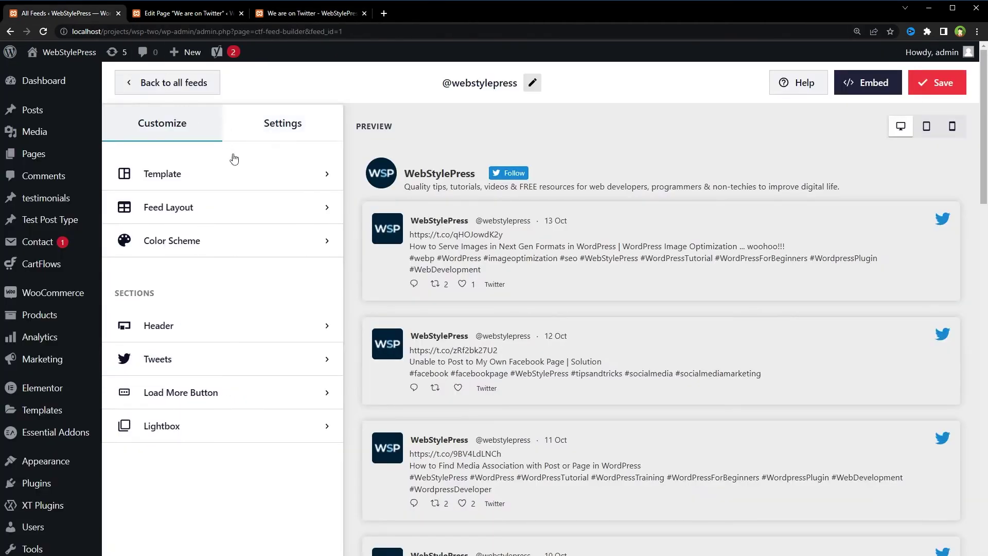
pyautogui.click(272, 128)
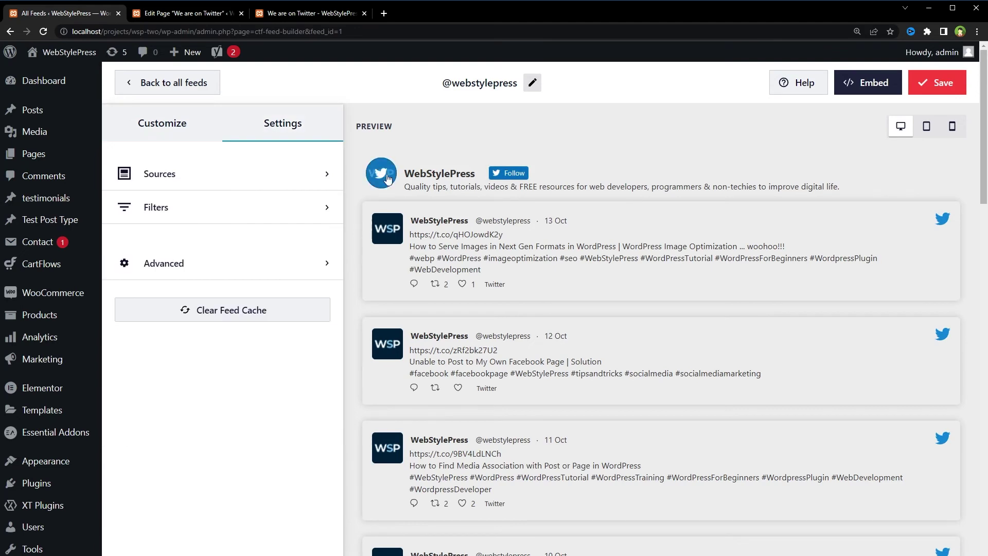
pyautogui.click(315, 184)
pyautogui.click(216, 294)
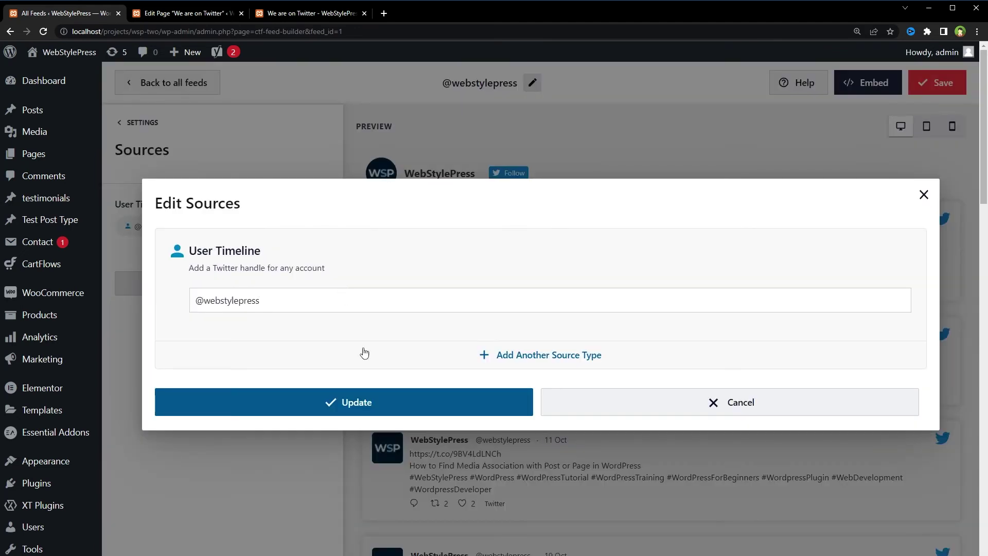
pyautogui.click(568, 359)
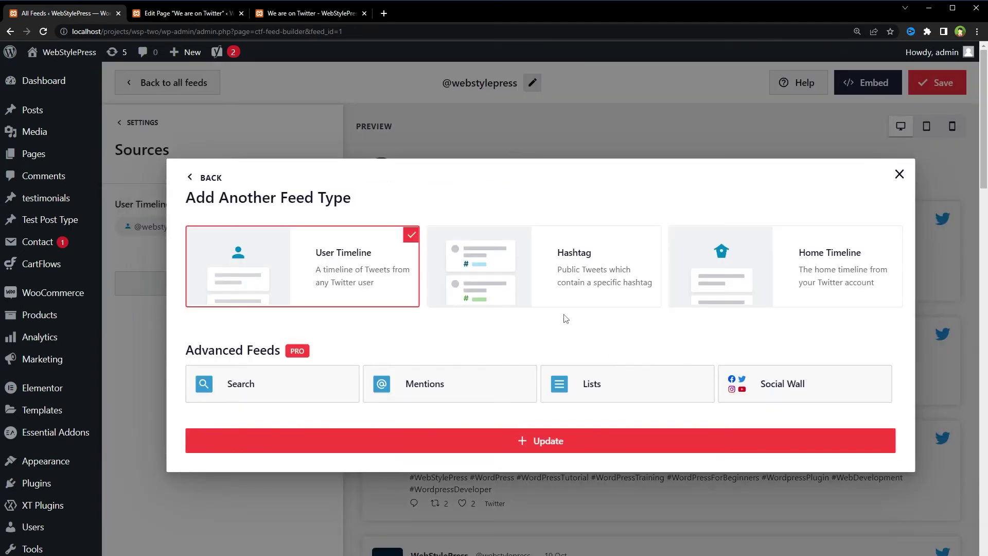